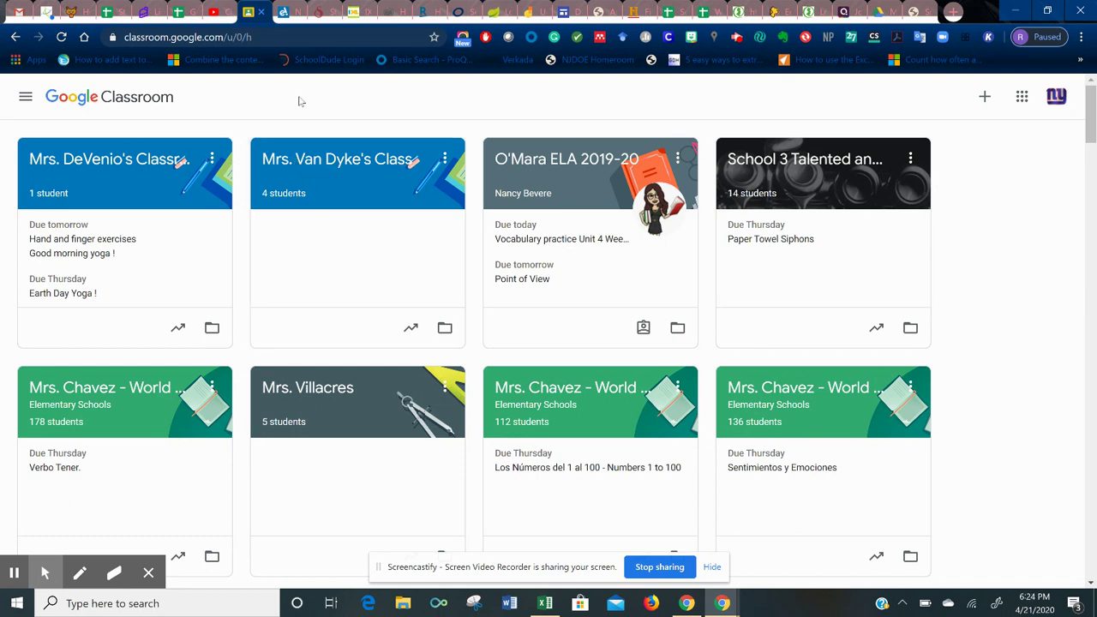
- Open the enrolled ELA 2019-20 class listed after wednesday wellness and show the student's own work from its Classwork page
{"action": "left_click", "coordinate": [26, 96]}
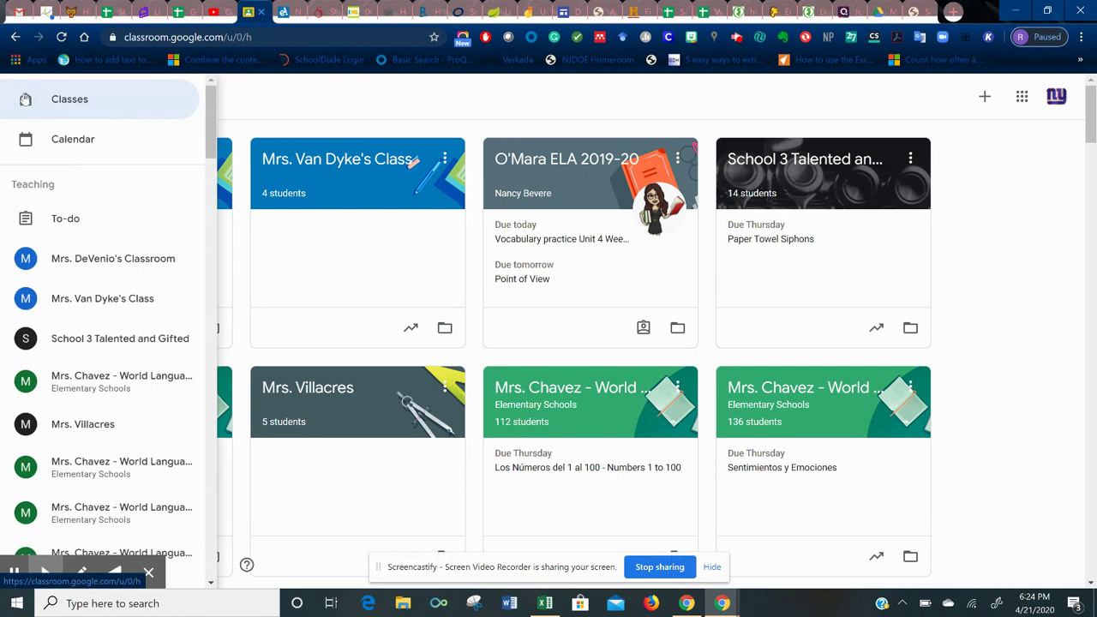
{"action": "left_click_drag", "start_coordinate": [207, 142], "coordinate": [225, 583]}
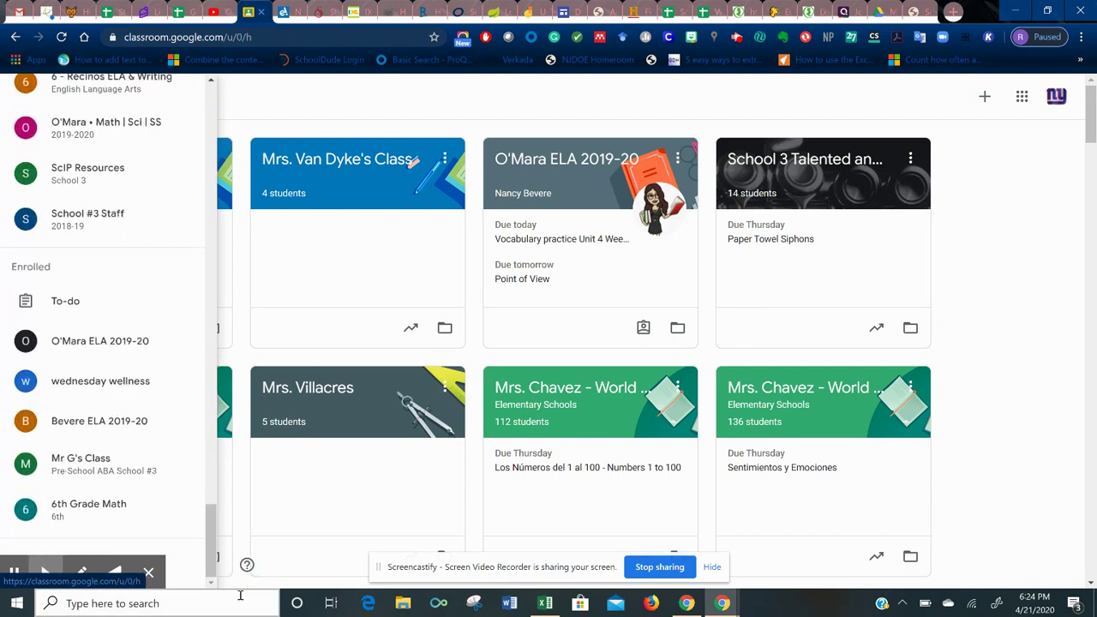
{"action": "left_click", "coordinate": [120, 431]}
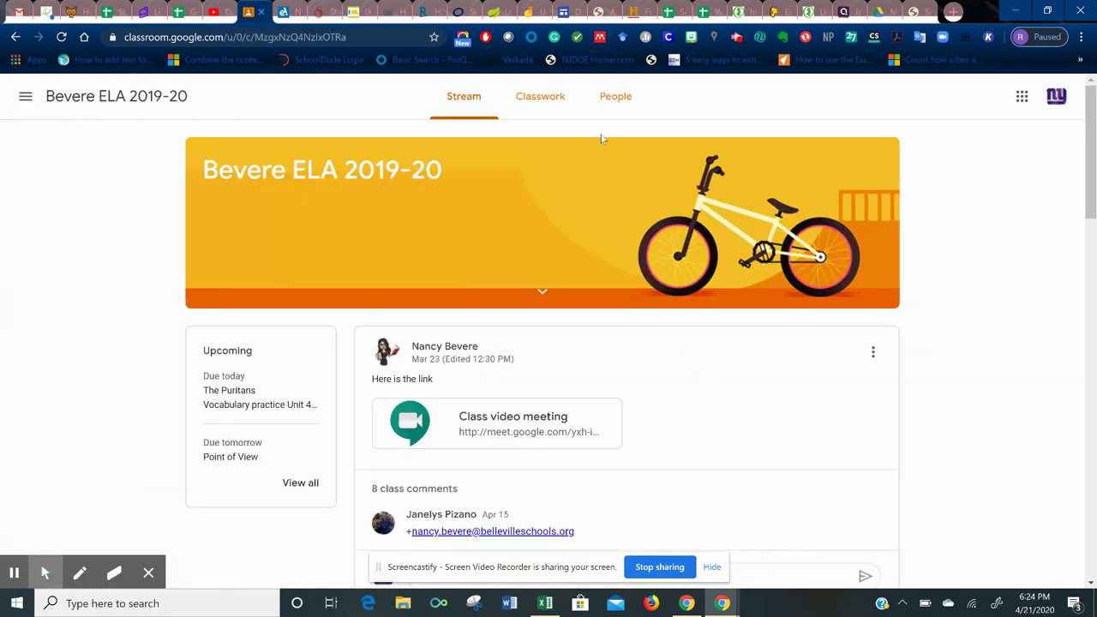
{"action": "left_click", "coordinate": [559, 108]}
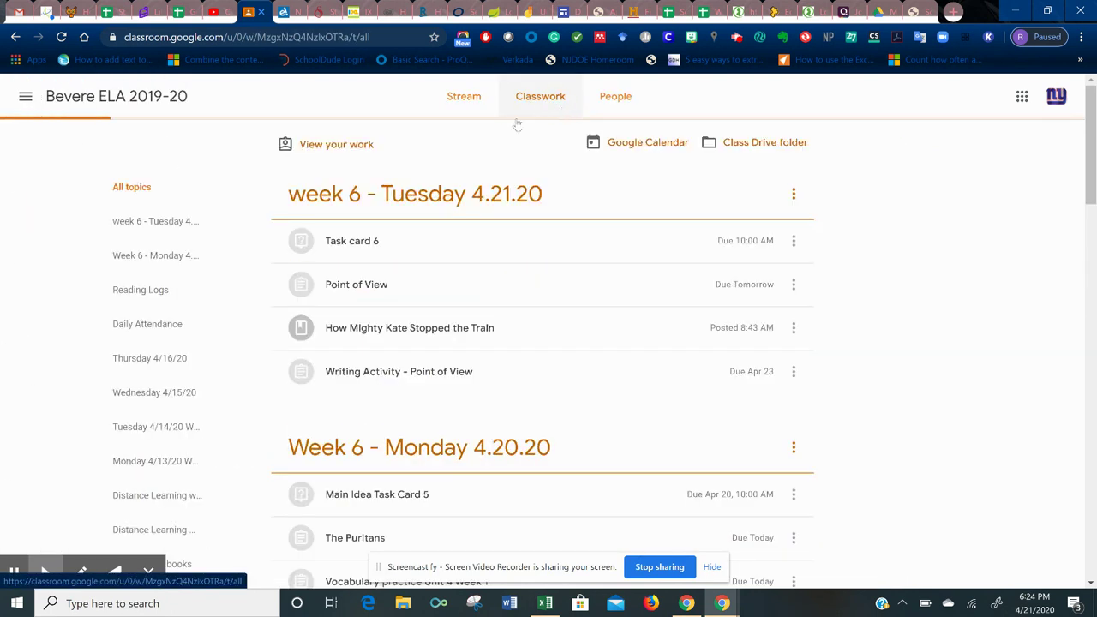
{"action": "left_click", "coordinate": [325, 145]}
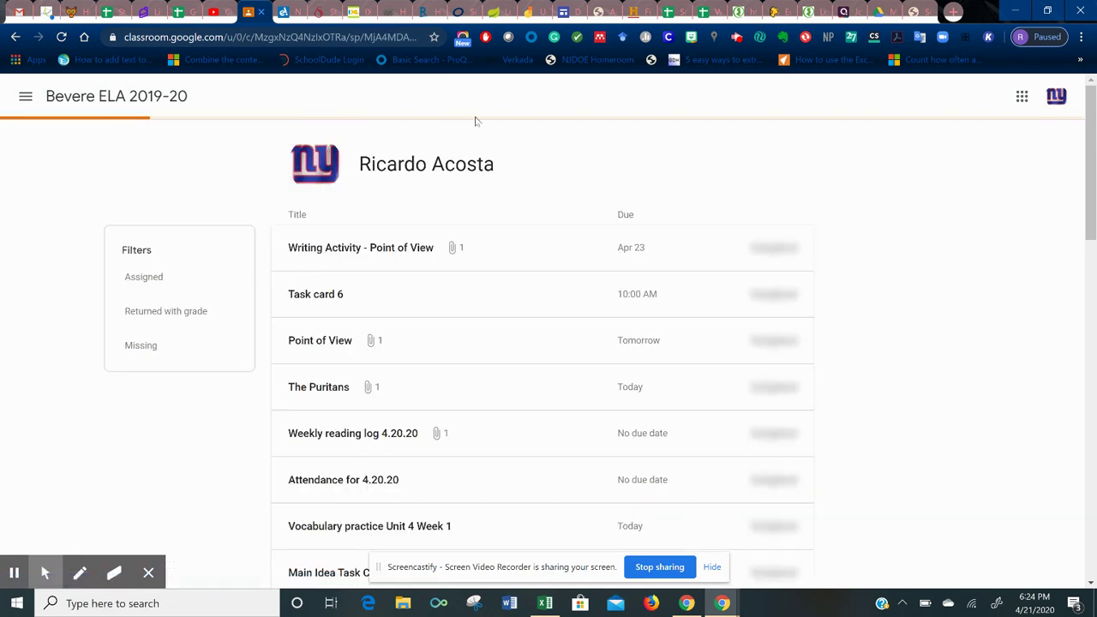
- Review the student's assignment list from start to end, examining each assignment's due date, status and grade
{"action": "left_click_drag", "start_coordinate": [1087, 142], "coordinate": [1085, 151]}
{"action": "scroll", "coordinate": [1084, 151], "scroll_direction": "down", "scroll_amount": 9}
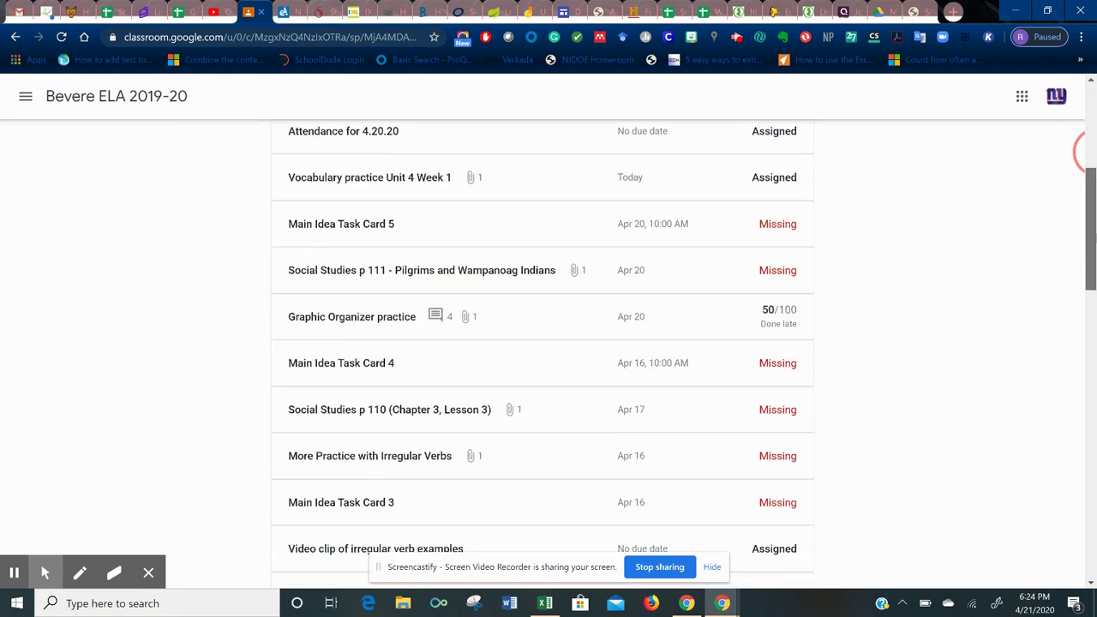
{"action": "scroll", "coordinate": [1084, 150], "scroll_direction": "down", "scroll_amount": 8}
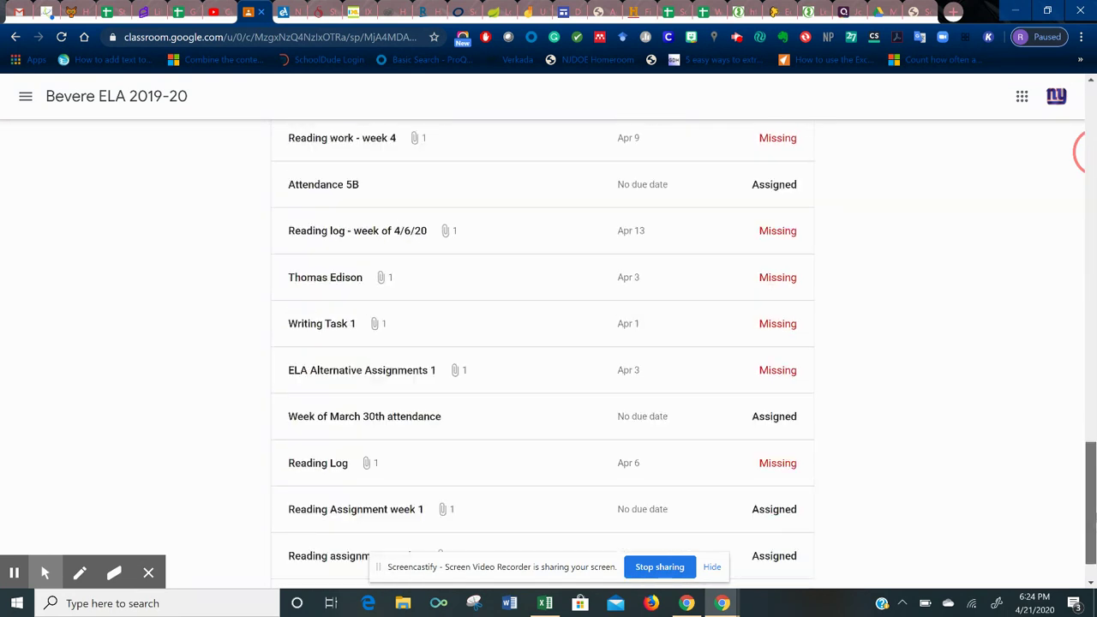
{"action": "scroll", "coordinate": [1071, 493], "scroll_direction": "up", "scroll_amount": 15}
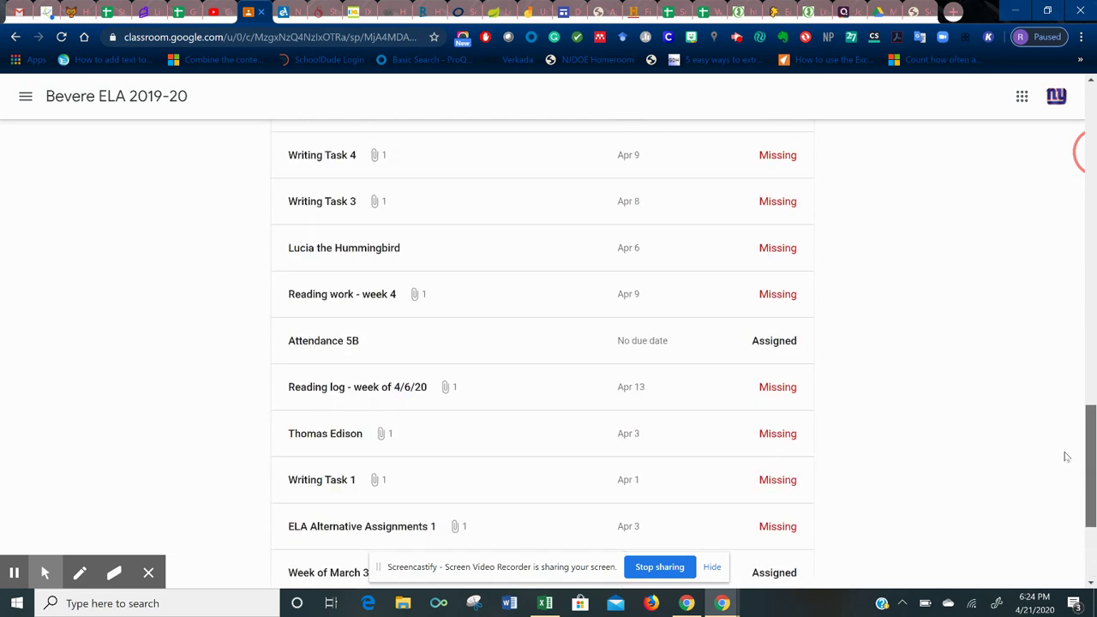
{"action": "scroll", "coordinate": [1042, 263], "scroll_direction": "up", "scroll_amount": 1}
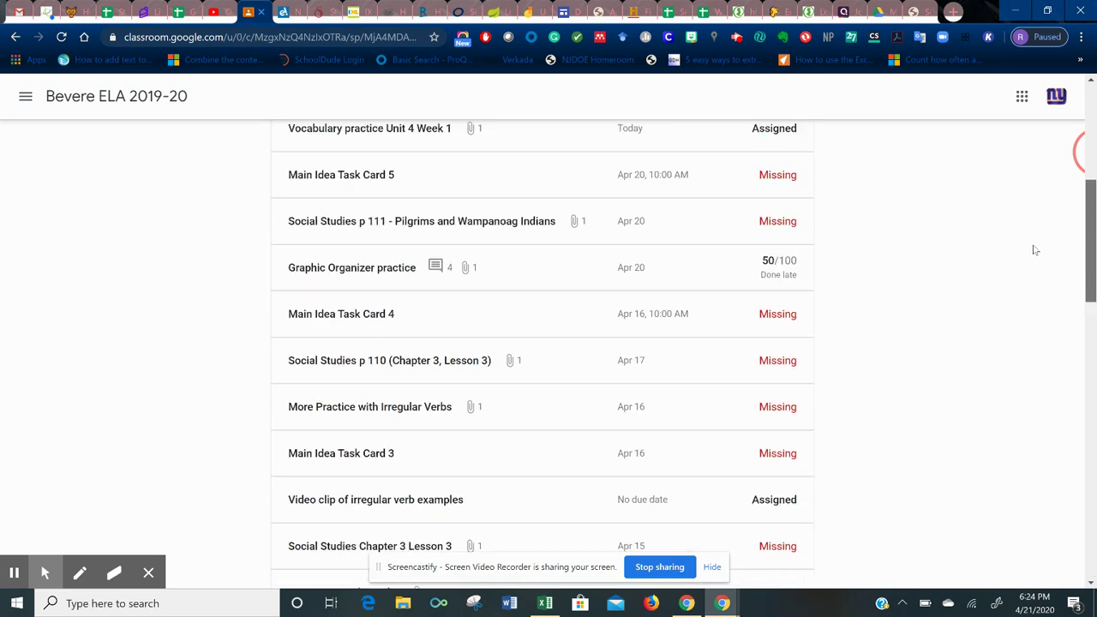
{"action": "scroll", "coordinate": [1038, 283], "scroll_direction": "down", "scroll_amount": 15}
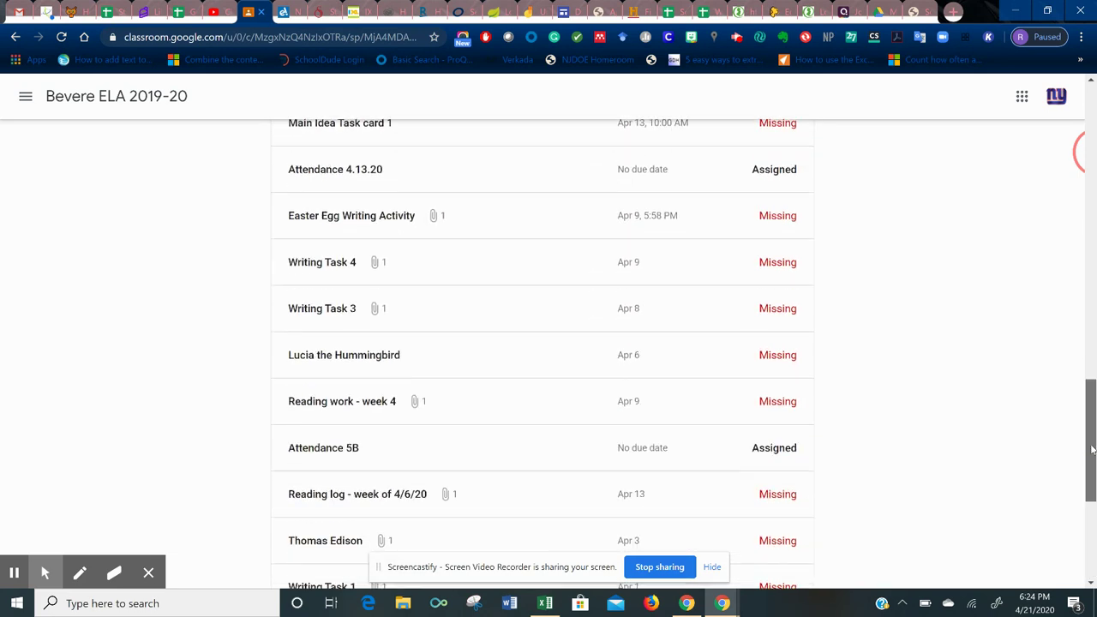
{"action": "scroll", "coordinate": [543, 352], "scroll_direction": "down", "scroll_amount": 2}
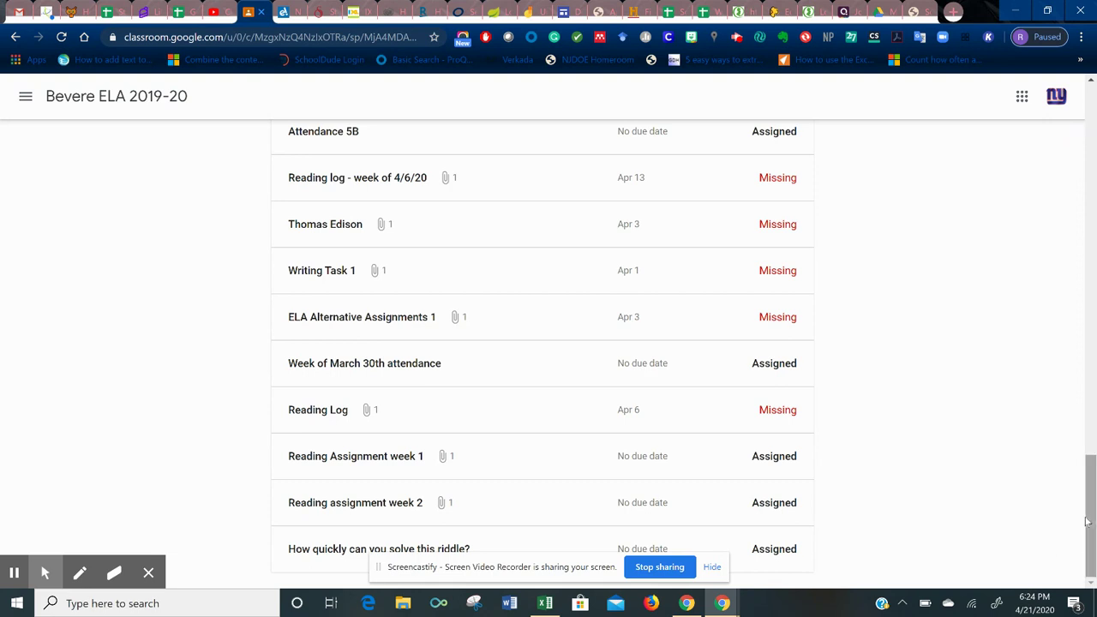
{"action": "left_click_drag", "start_coordinate": [1090, 535], "coordinate": [998, 215]}
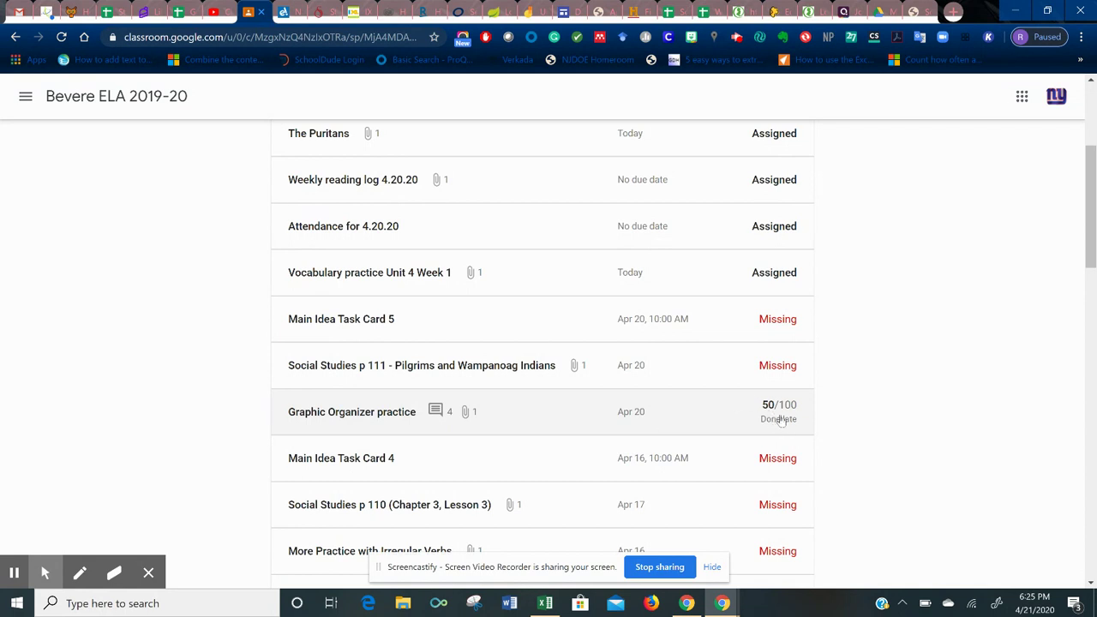
{"action": "left_click_drag", "start_coordinate": [1085, 223], "coordinate": [1052, 187]}
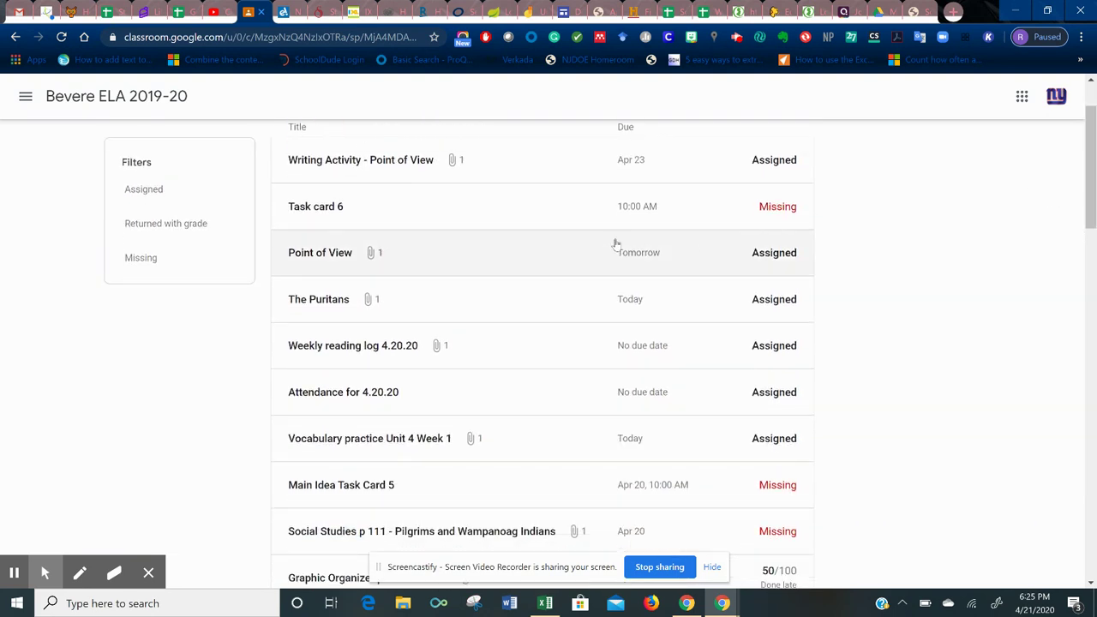
- Open the details of Vocabulary practice Unit 4 Week 1 and its attached PDF in Kami, declining text recognition
{"action": "left_click", "coordinate": [432, 439]}
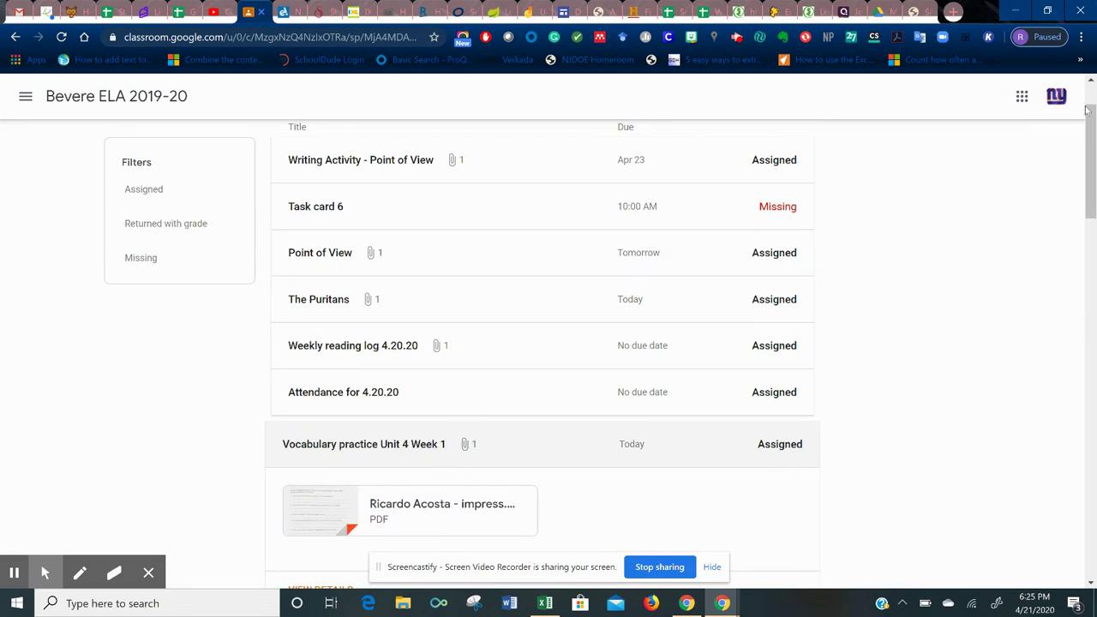
{"action": "left_click_drag", "start_coordinate": [1086, 129], "coordinate": [1087, 155]}
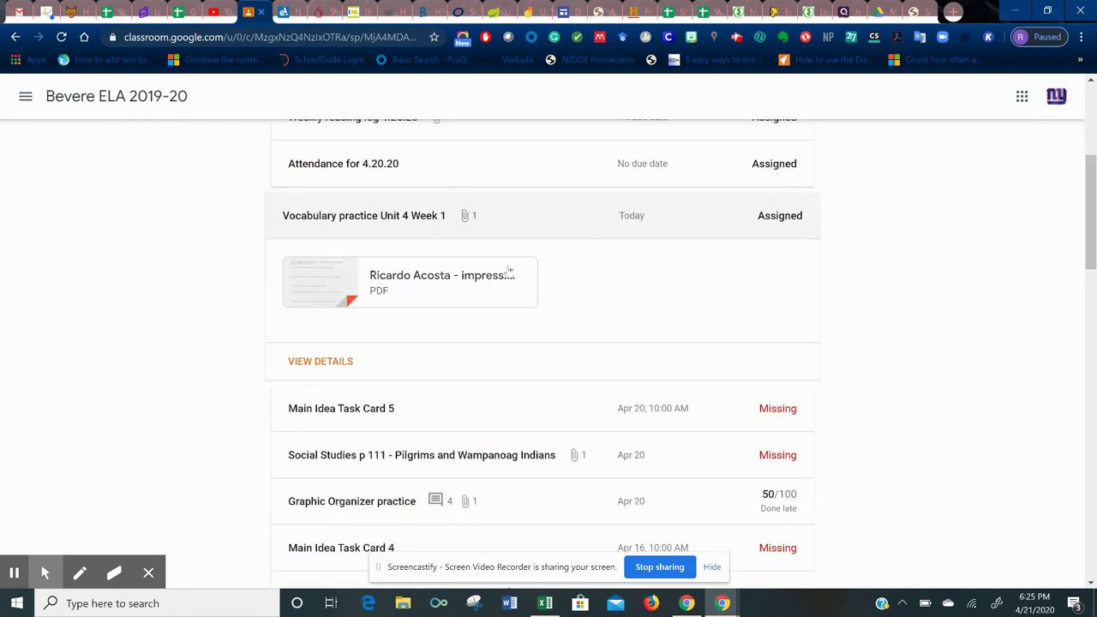
{"action": "left_click", "coordinate": [335, 363]}
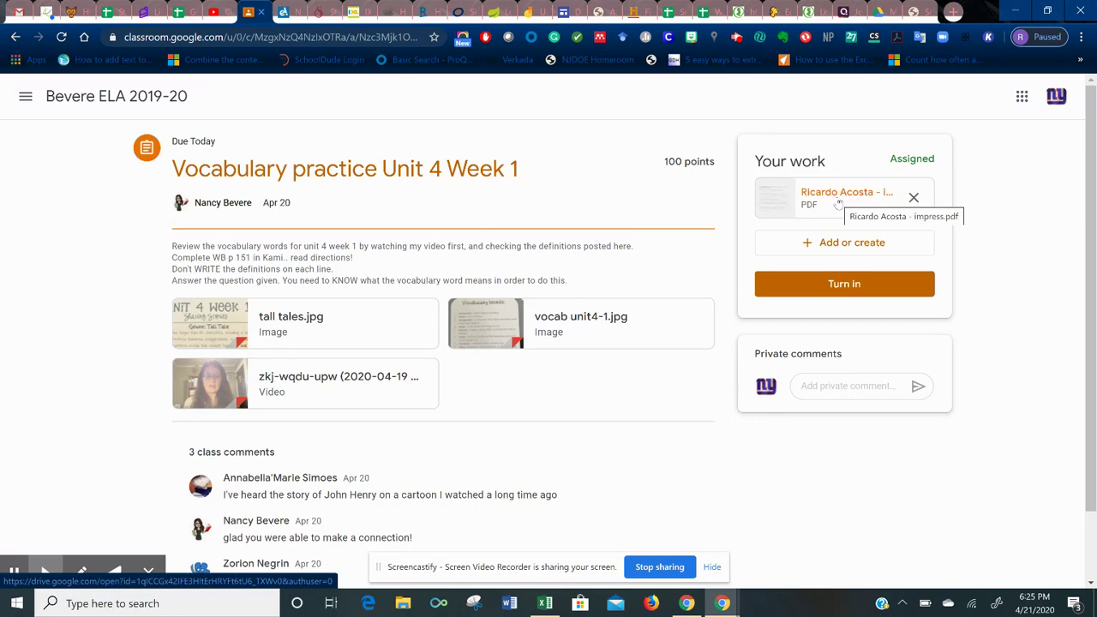
{"action": "left_click", "coordinate": [837, 197]}
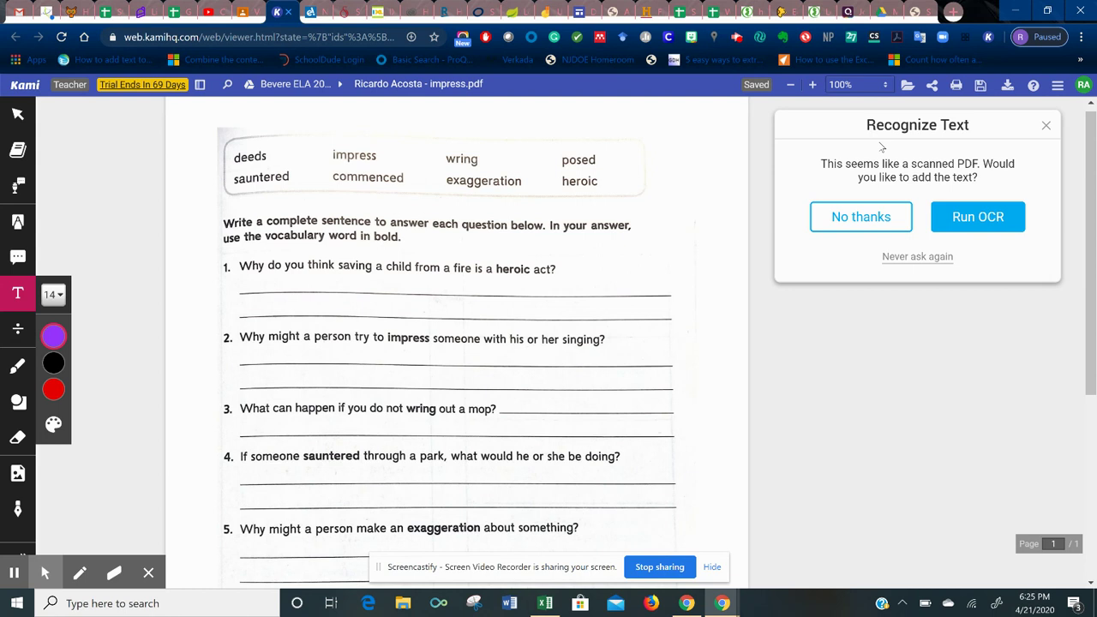
{"action": "left_click", "coordinate": [862, 216]}
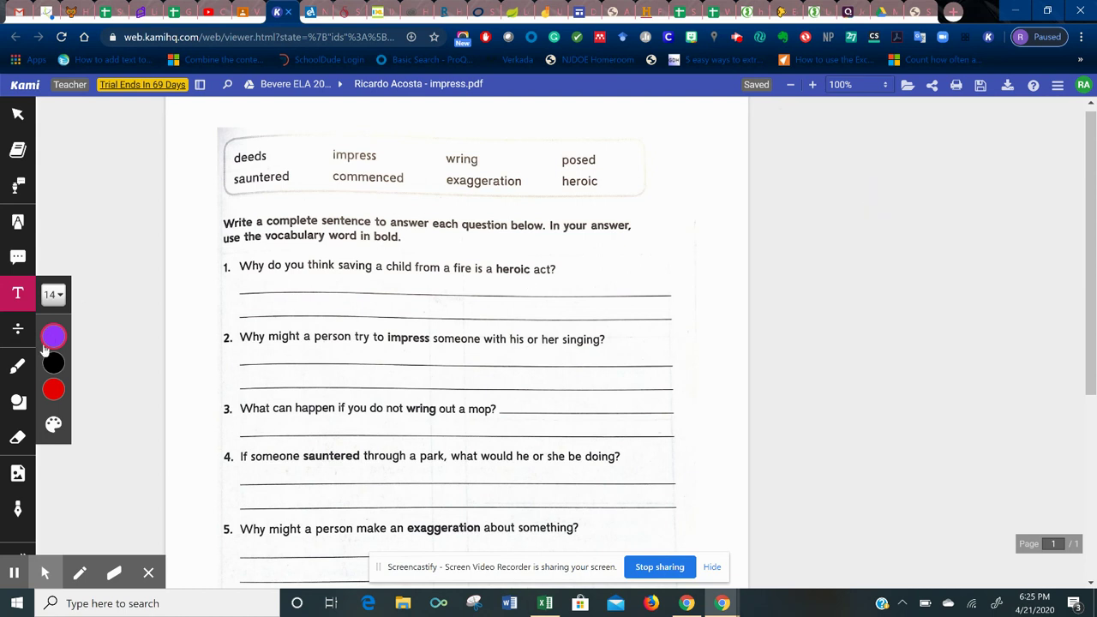
- Add the text "Testing...recording a tutorial for parents and students." on the first answer line of question 1
{"action": "left_click", "coordinate": [255, 281]}
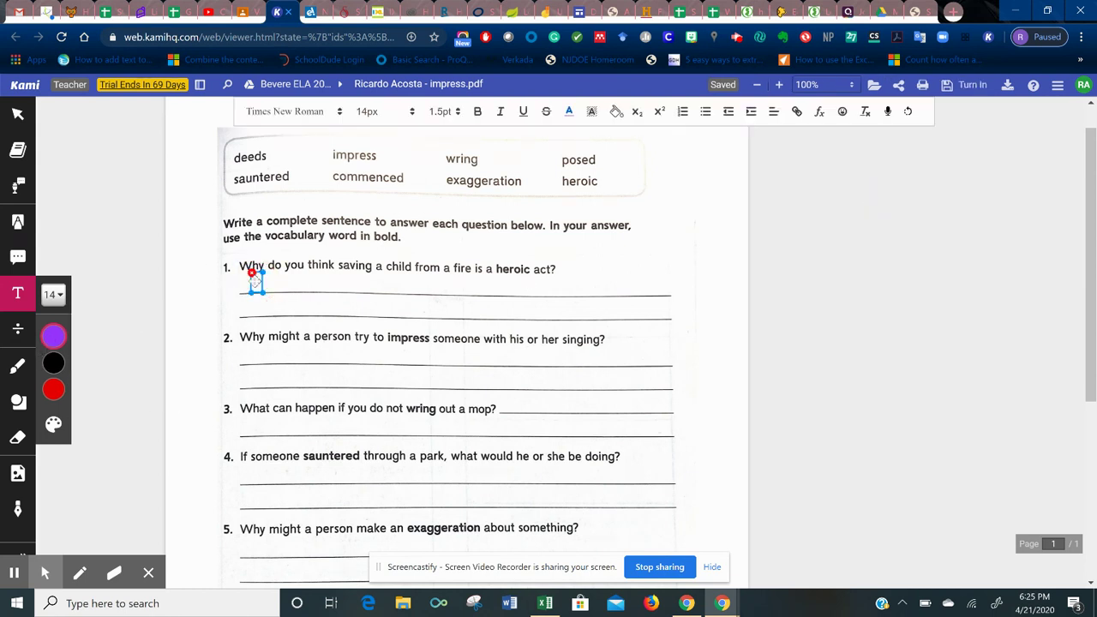
{"action": "type", "text": "Testing...recording a tu"}
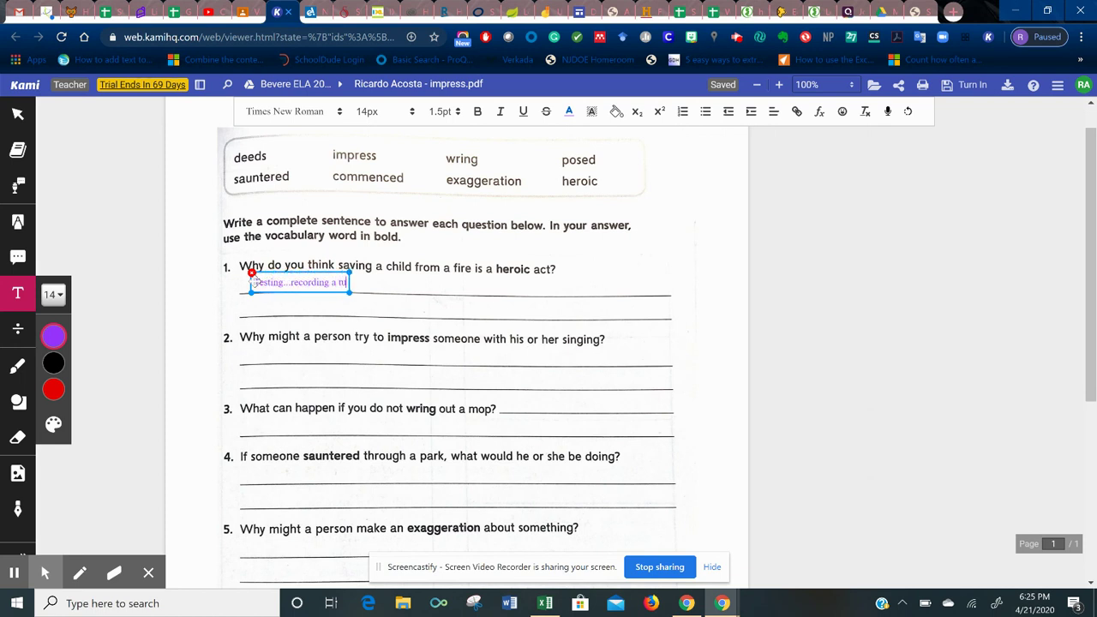
{"action": "type", "text": "torial for parents"}
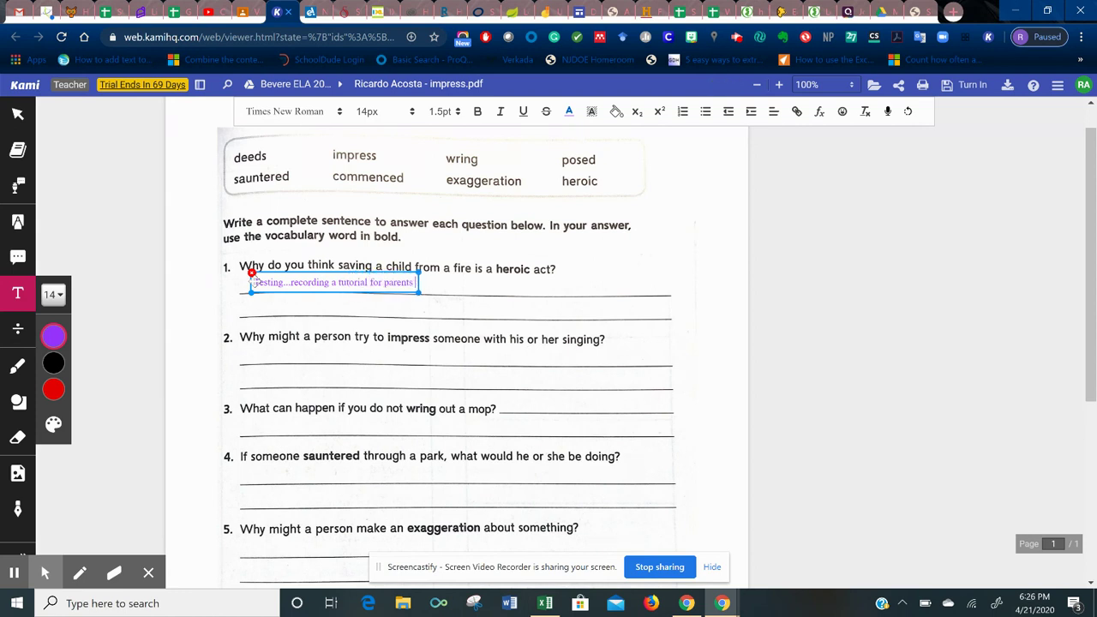
{"action": "type", "text": " and students."}
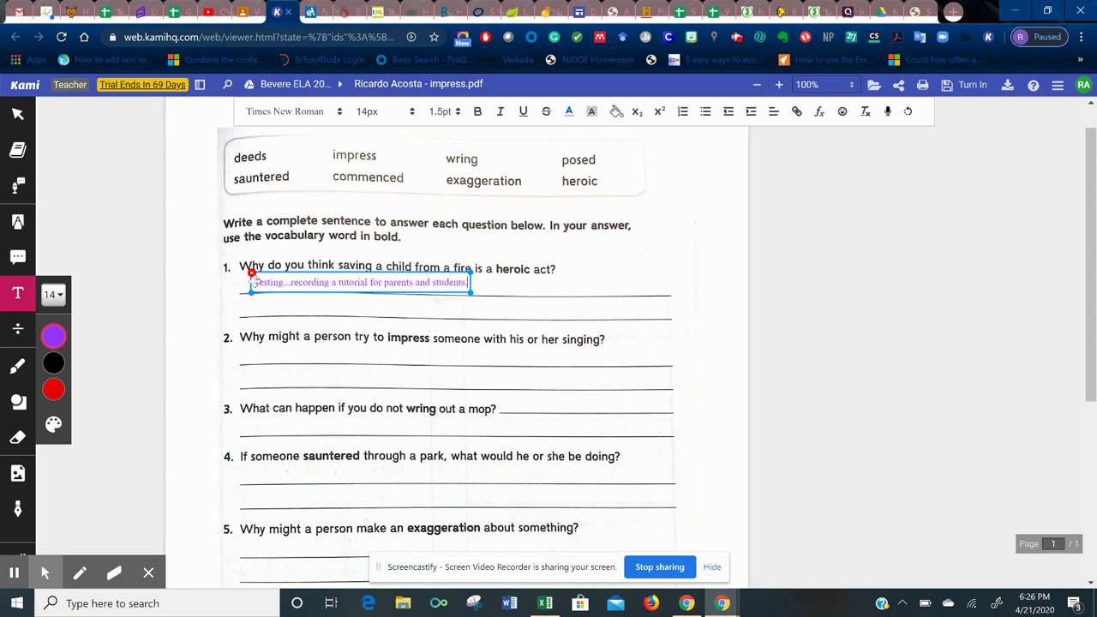
{"action": "key", "text": "Escape"}
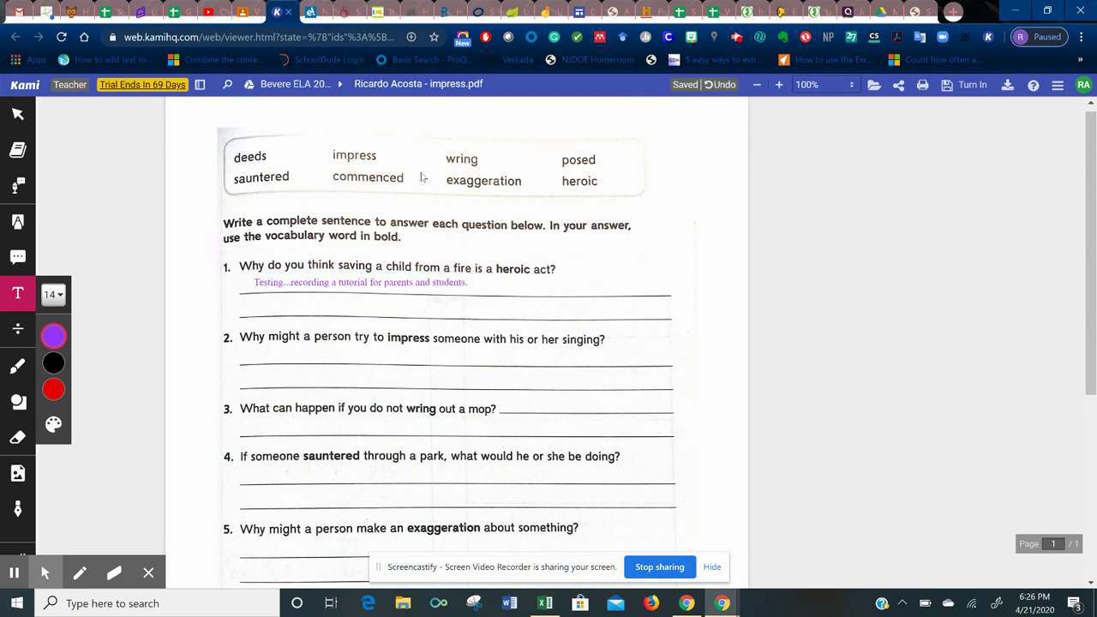
- Close the worksheet, return to the assignment page and reopen the PDF in Kami to check the saved answer
{"action": "left_click", "coordinate": [288, 12]}
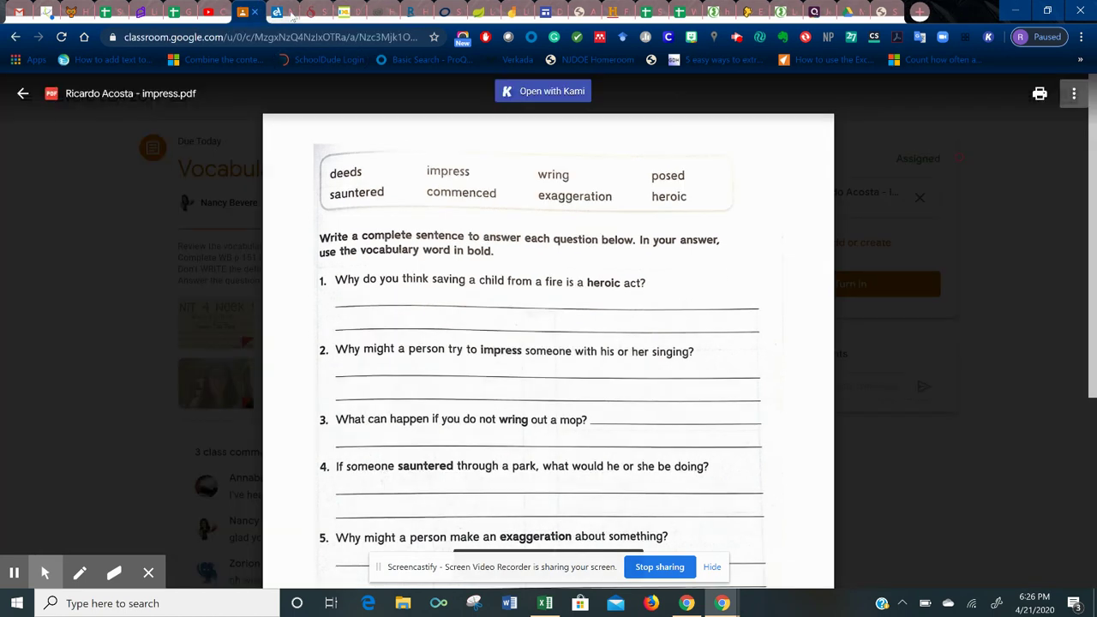
{"action": "left_click", "coordinate": [23, 94]}
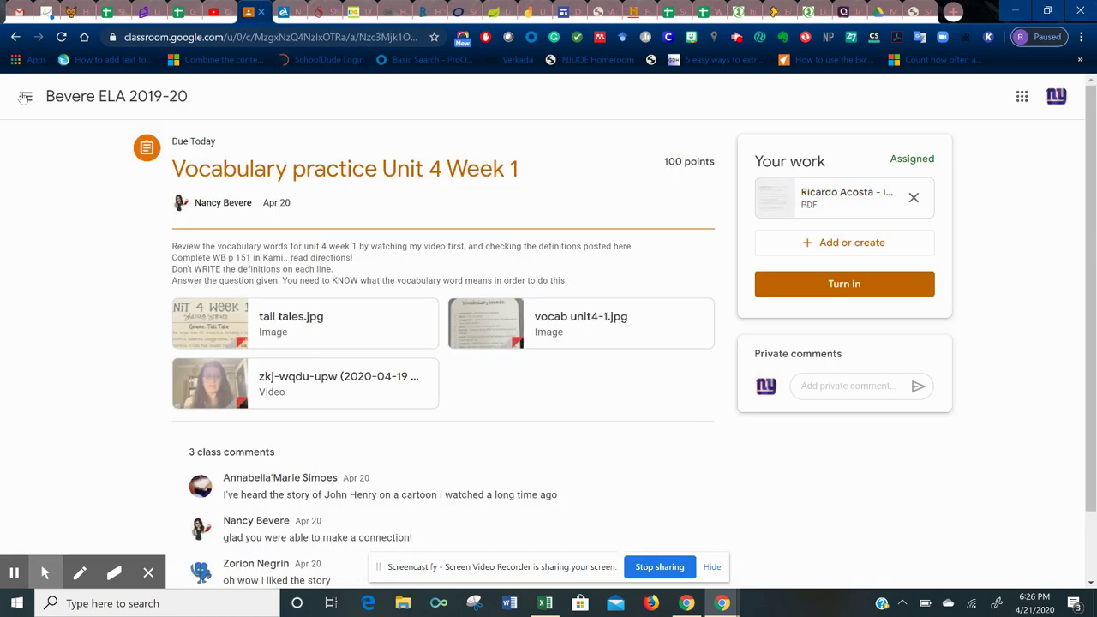
{"action": "left_click", "coordinate": [830, 195]}
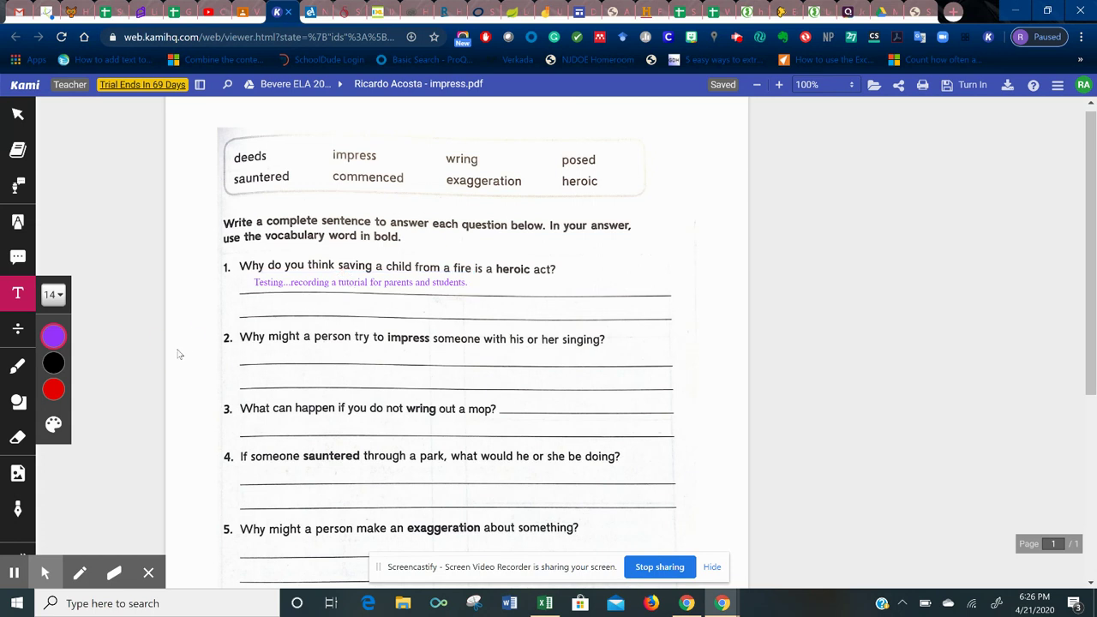
{"action": "left_click", "coordinate": [179, 354]}
{"action": "left_click", "coordinate": [148, 131]}
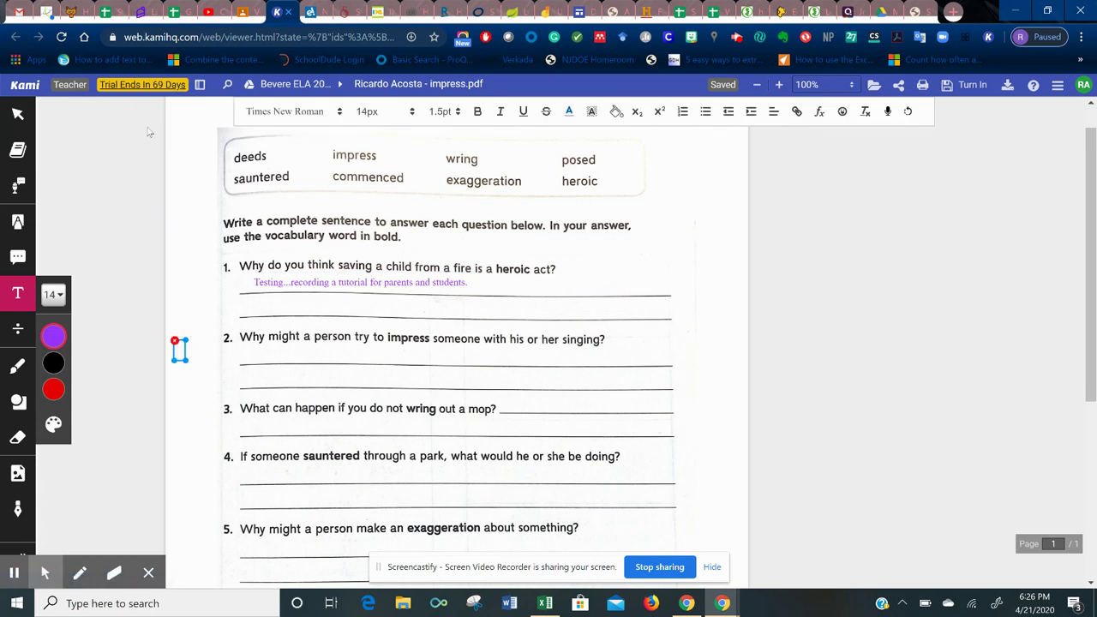
{"action": "left_click", "coordinate": [178, 346]}
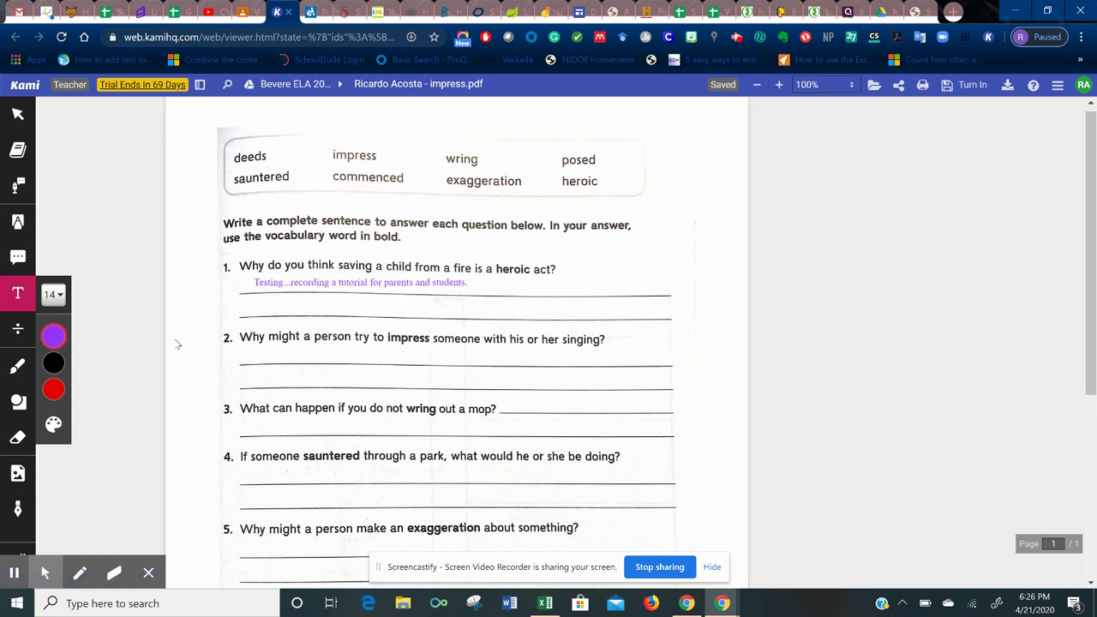
- Close the worksheet and its preview, and turn in the Vocabulary practice Unit 4 Week 1 assignment
{"action": "left_click", "coordinate": [288, 11]}
{"action": "left_click", "coordinate": [24, 94]}
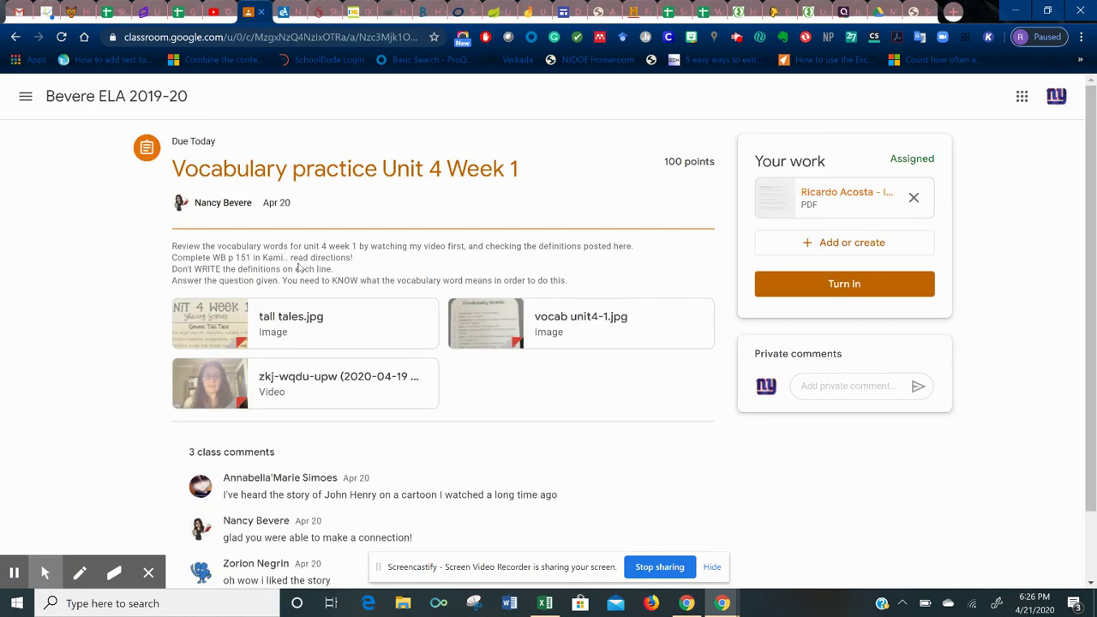
{"action": "left_click", "coordinate": [830, 283]}
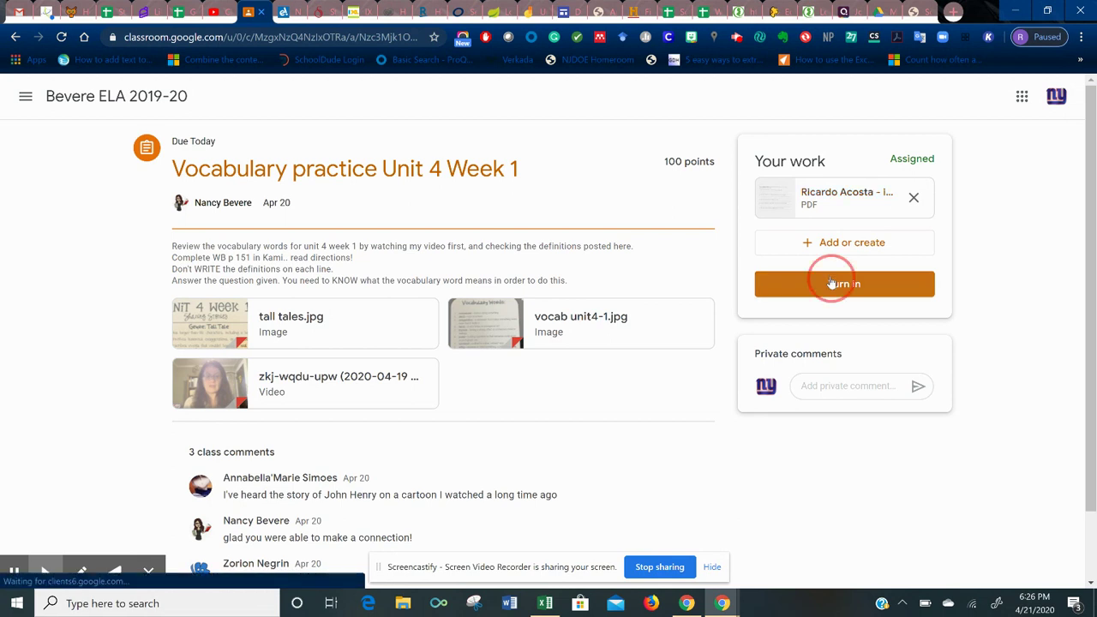
{"action": "left_click", "coordinate": [699, 394]}
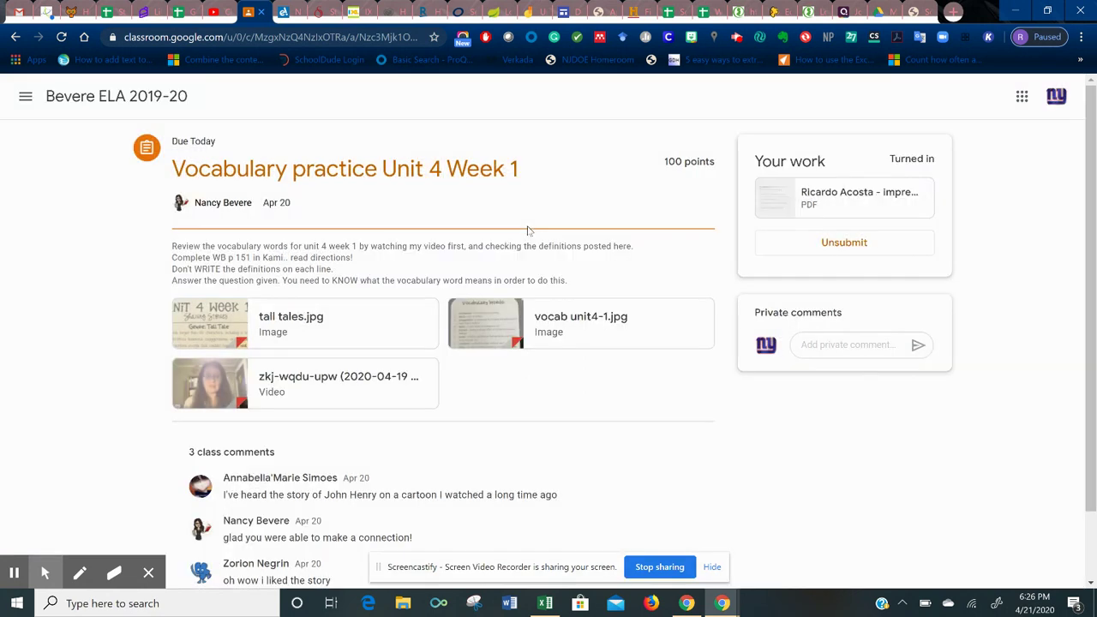
- Return to the student's work list for the class and check the status of Vocabulary practice Unit 4 Week 1
{"action": "left_click", "coordinate": [104, 101]}
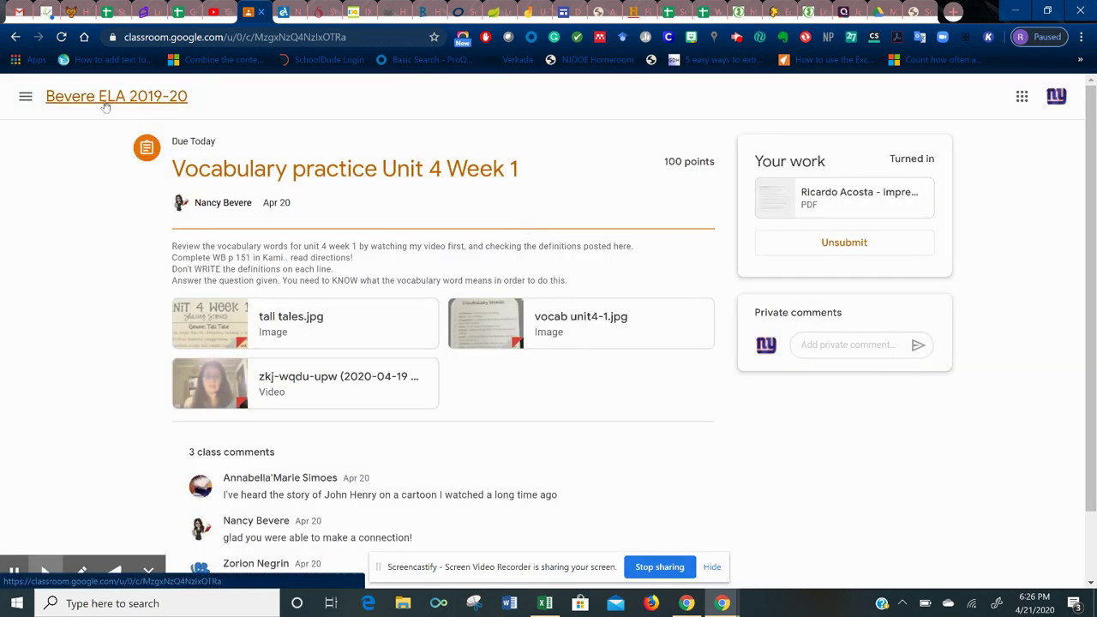
{"action": "left_click", "coordinate": [527, 101]}
{"action": "left_click", "coordinate": [333, 146]}
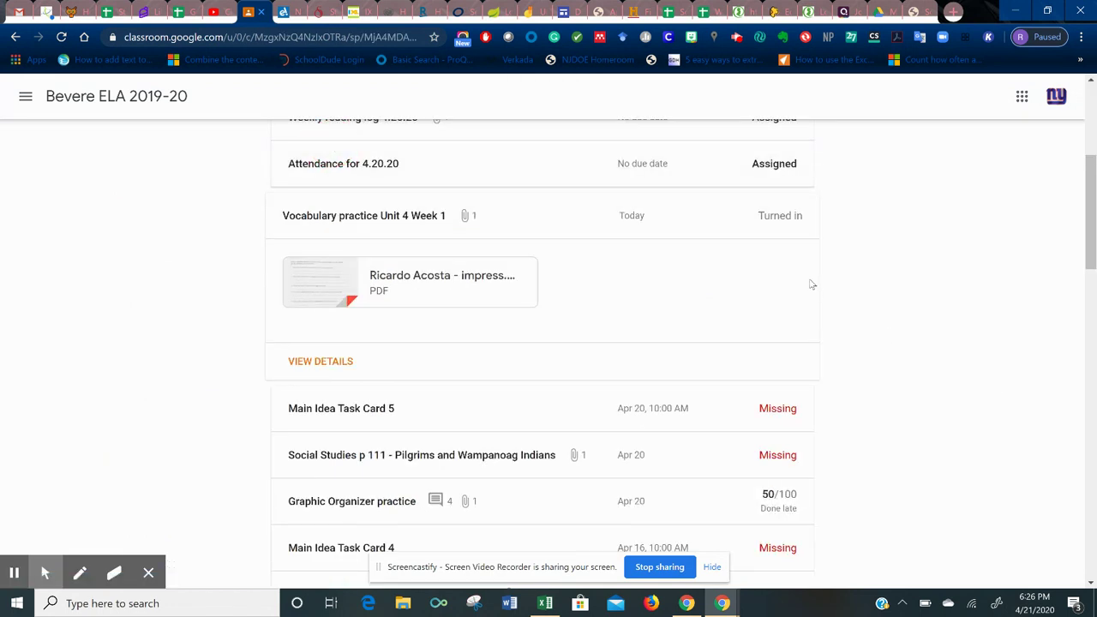
{"action": "left_click", "coordinate": [752, 231]}
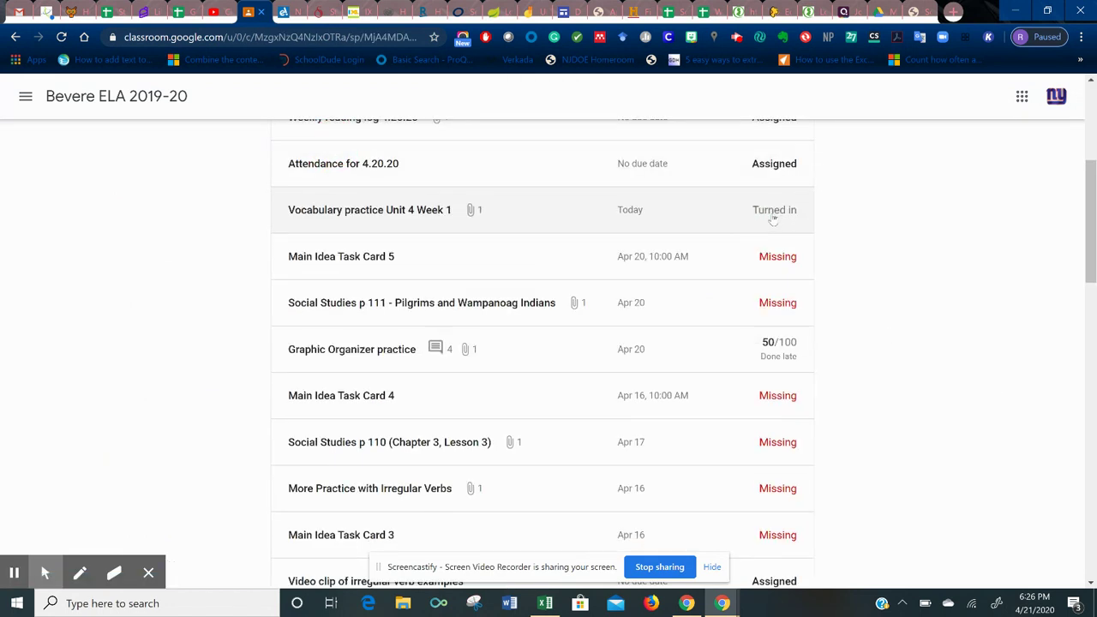
{"action": "left_click", "coordinate": [1091, 240]}
{"action": "left_click_drag", "start_coordinate": [1092, 240], "coordinate": [1080, 206]}
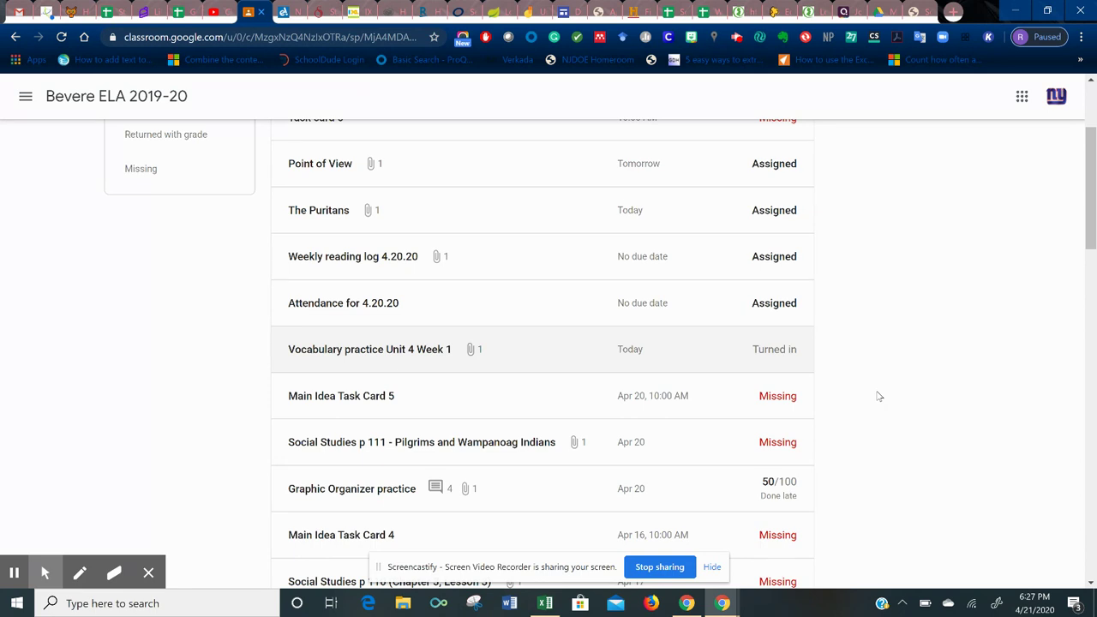
- Switch from the Bevere ELA 2019-20 work list to the 6th Grade Math class
{"action": "left_click_drag", "start_coordinate": [1083, 207], "coordinate": [1082, 148]}
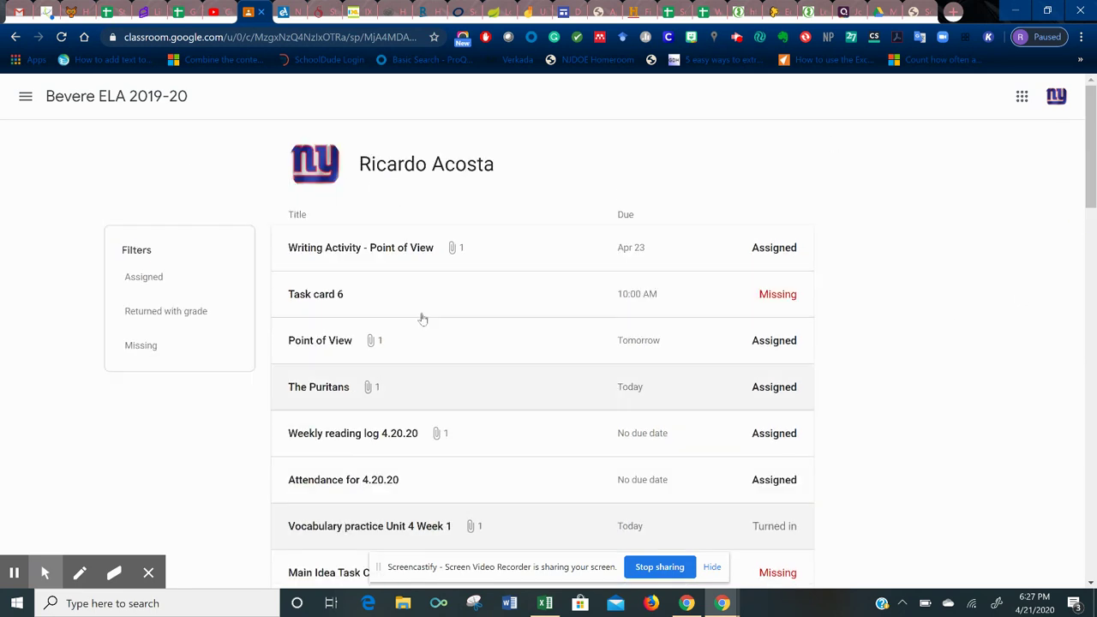
{"action": "left_click", "coordinate": [26, 100]}
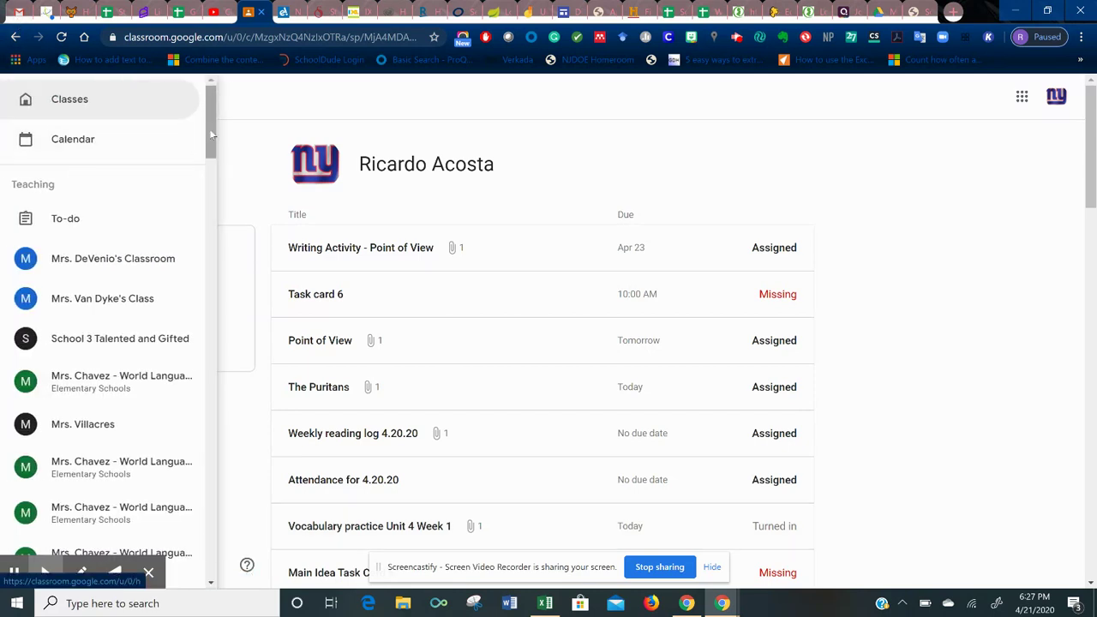
{"action": "left_click_drag", "start_coordinate": [211, 135], "coordinate": [210, 555]}
{"action": "left_click", "coordinate": [149, 514]}
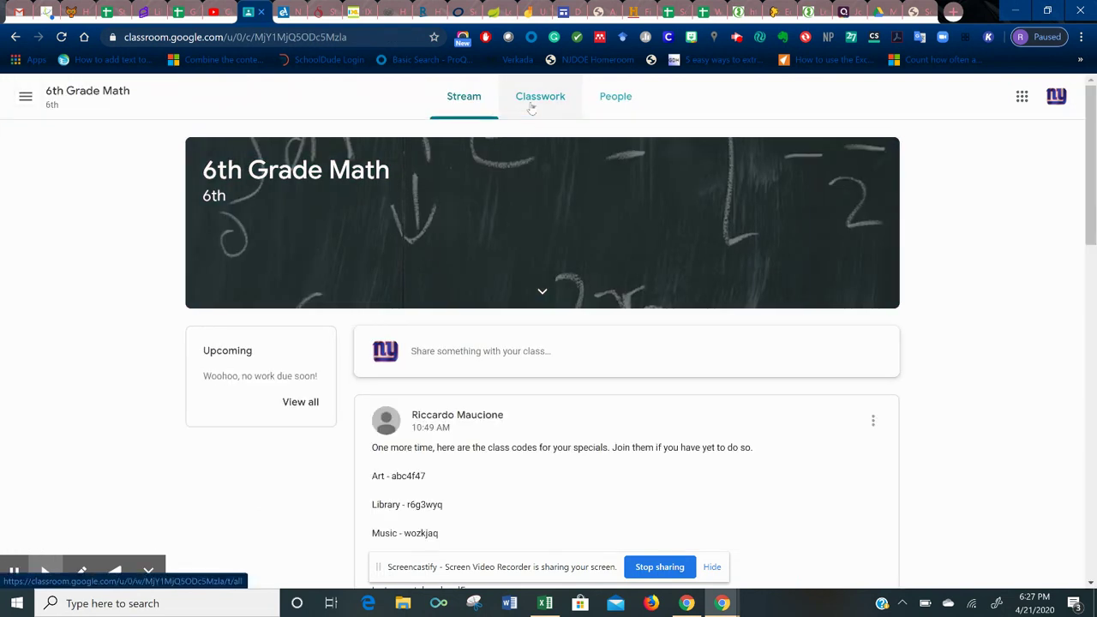
- Open the student's work list for 6th Grade Math and review the status of its assignments from newest to oldest
{"action": "left_click", "coordinate": [531, 107]}
{"action": "left_click", "coordinate": [363, 144]}
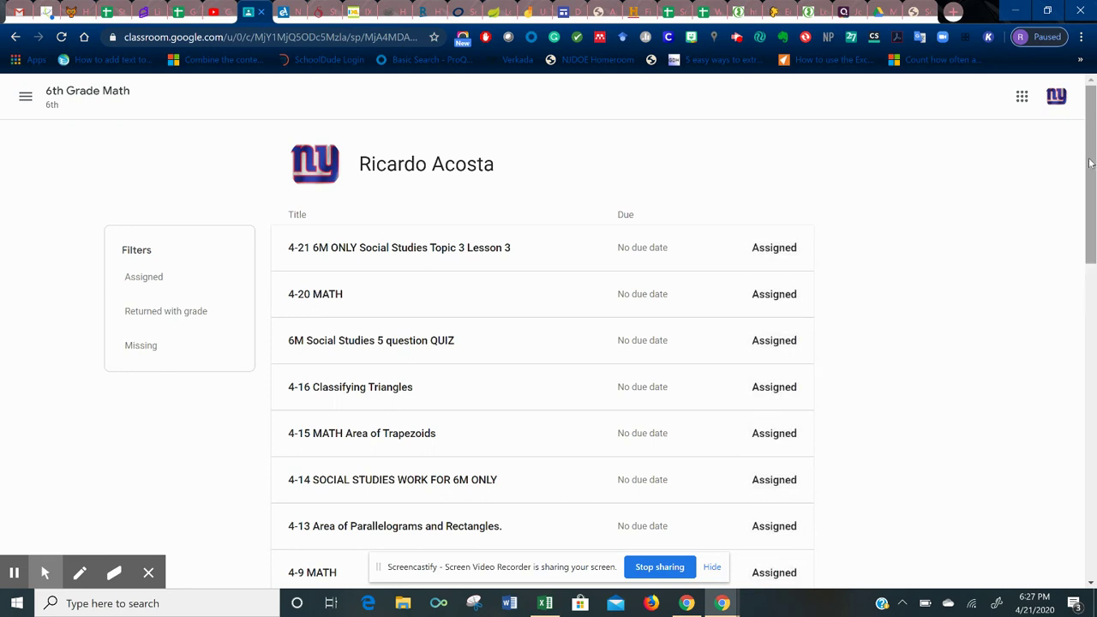
{"action": "left_click_drag", "start_coordinate": [1091, 163], "coordinate": [1092, 478]}
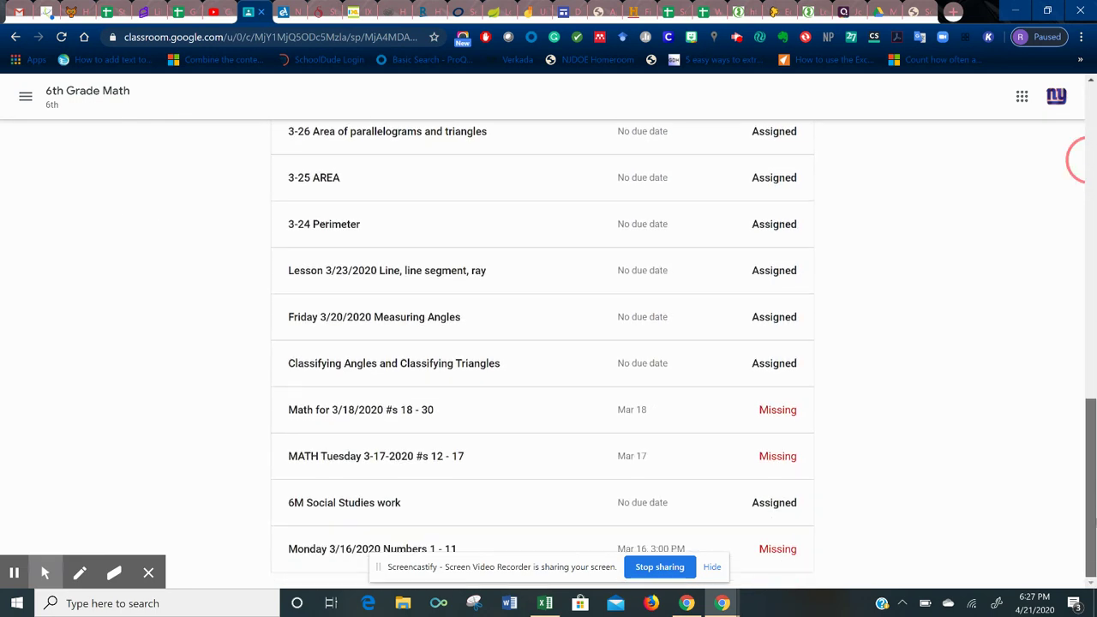
{"action": "scroll", "coordinate": [997, 219], "scroll_direction": "up", "scroll_amount": 9}
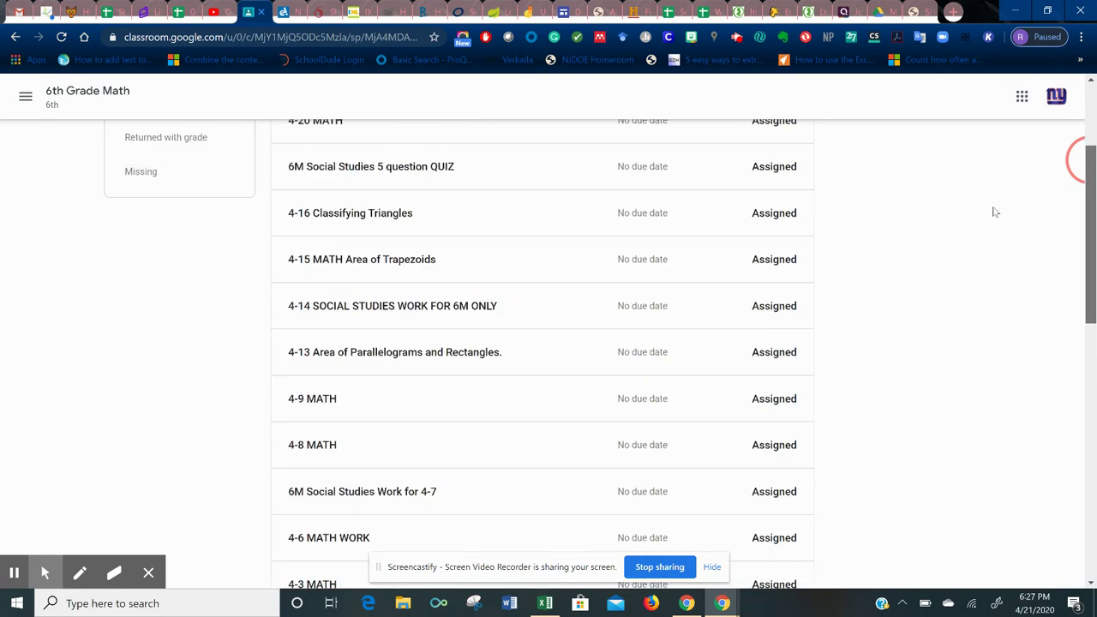
{"action": "scroll", "coordinate": [994, 212], "scroll_direction": "up", "scroll_amount": 2}
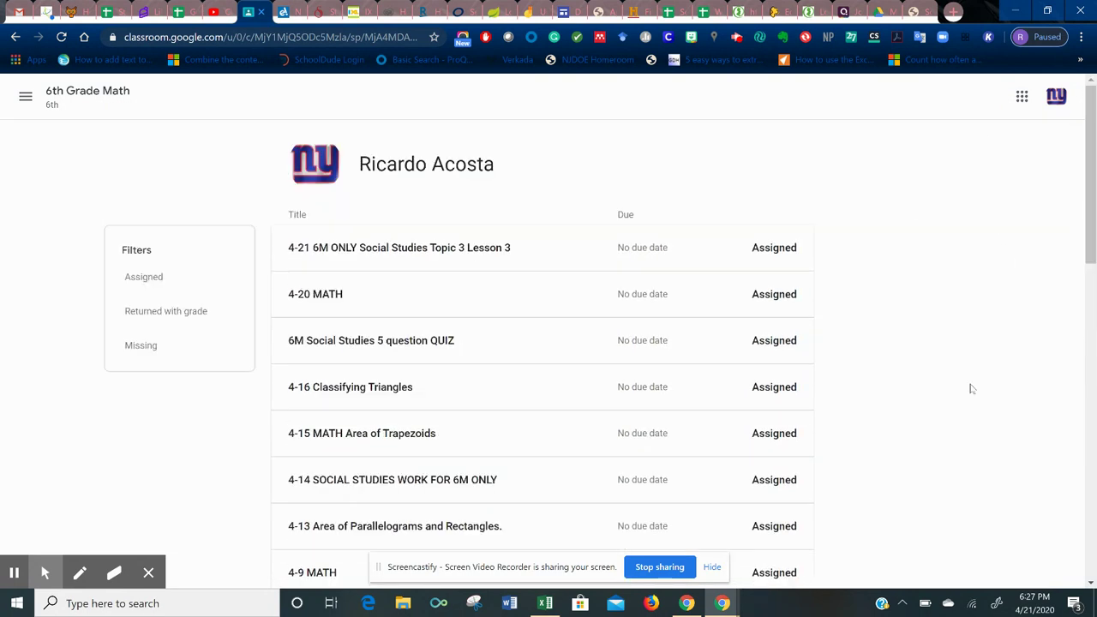